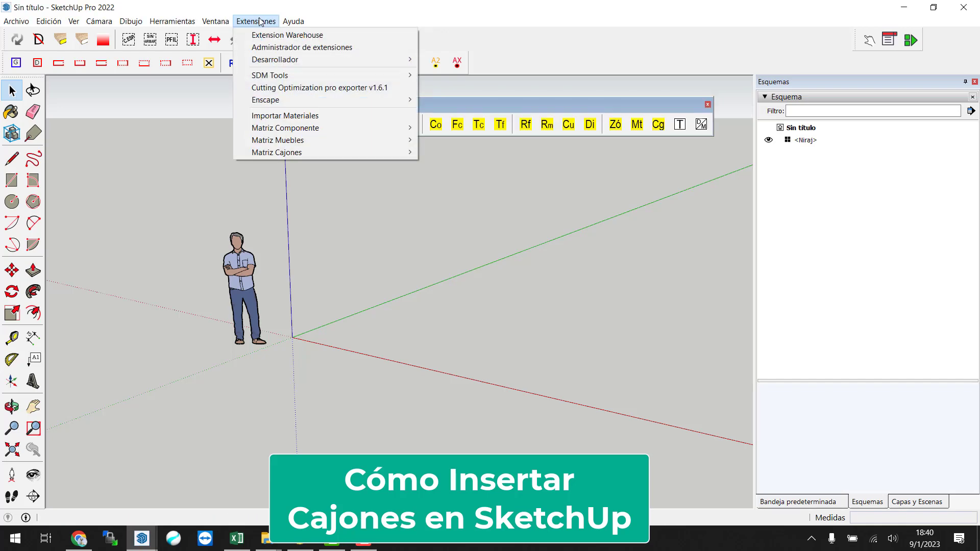
Insert a 3-drawer stack with Insertar Cajones NORMAL and place it in the model.
click(467, 155)
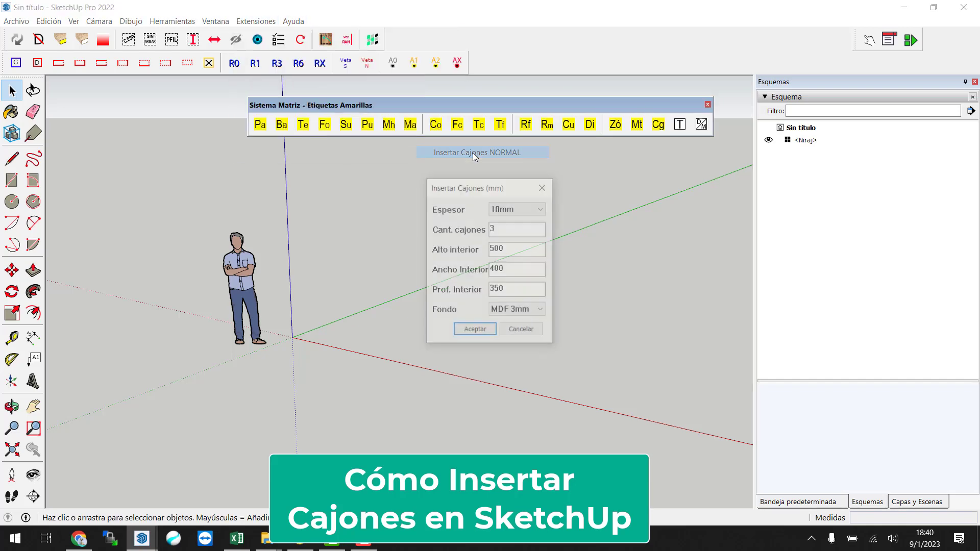
click(472, 332)
click(409, 360)
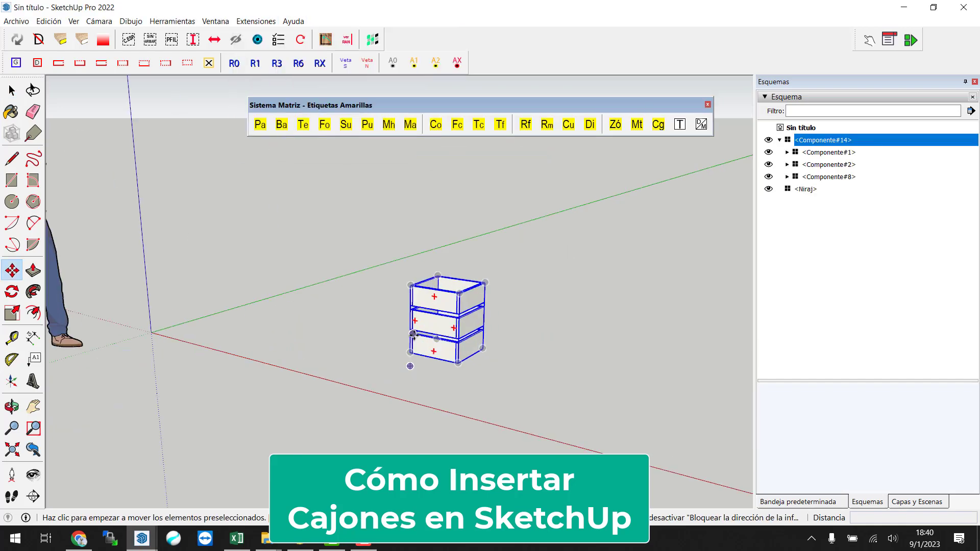
scroll(562, 335, up, 5)
Insert a second stack with Cant. cajones set to 2, placed beside the first.
click(256, 21)
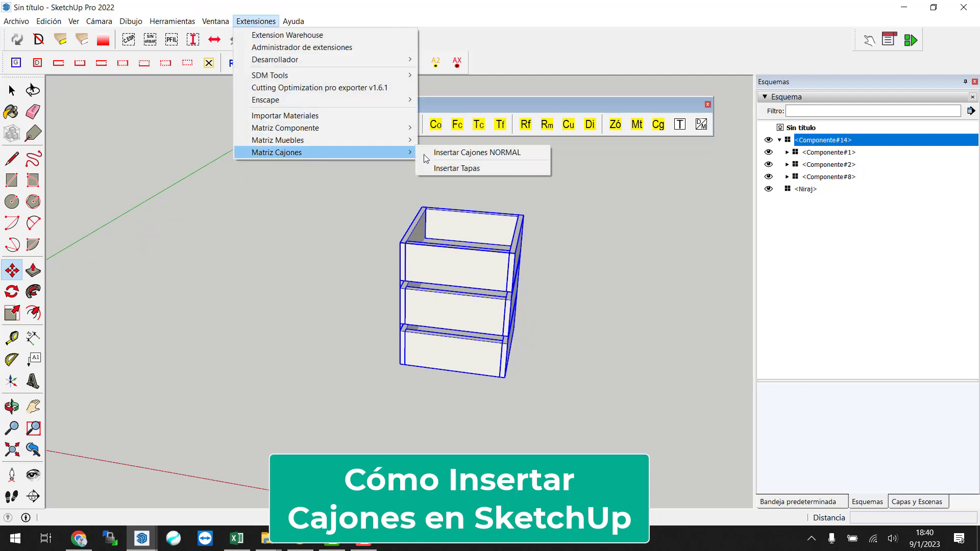
click(472, 151)
text(2)
click(475, 331)
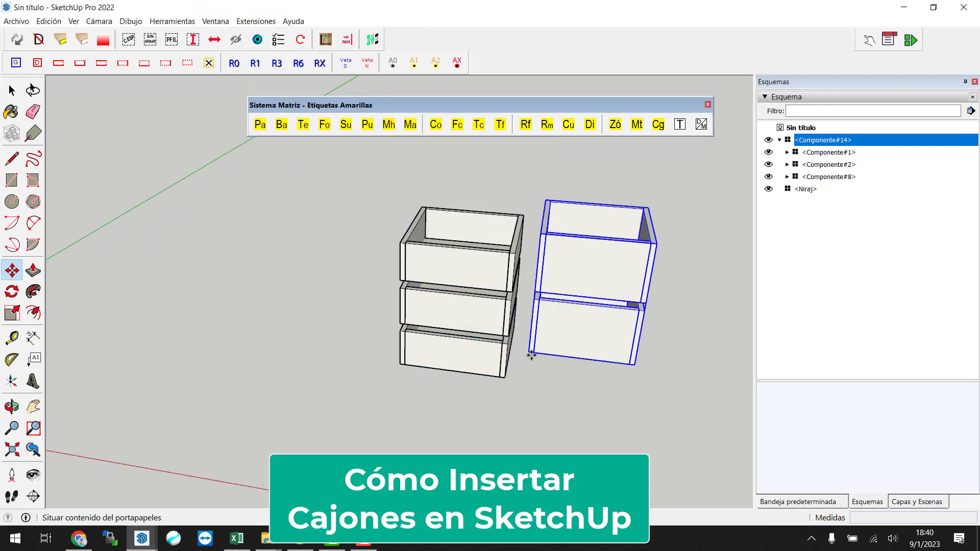
click(534, 411)
scroll(396, 302, down, 4)
click(256, 21)
mouse_move(277, 152)
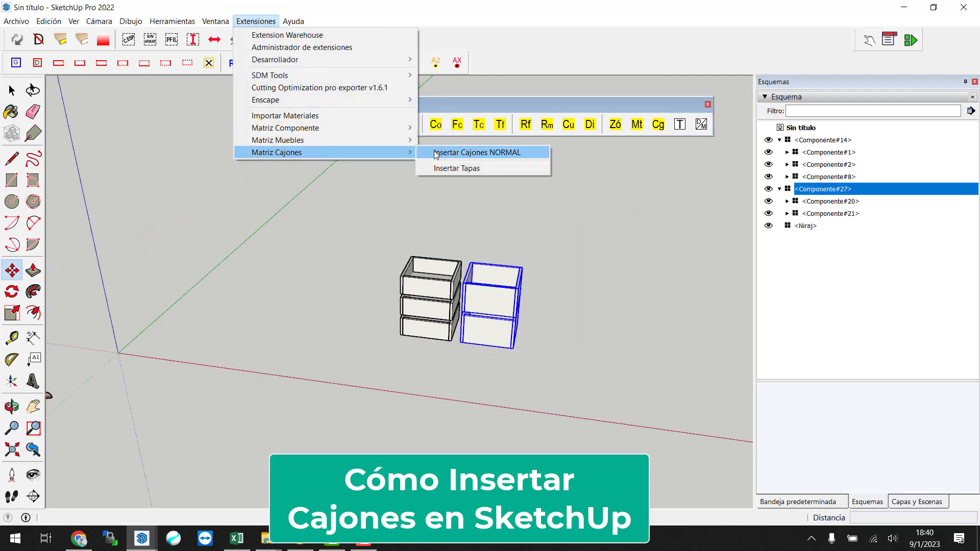
Insert a 5-drawer stack with a Melamina back panel beside the others.
click(472, 150)
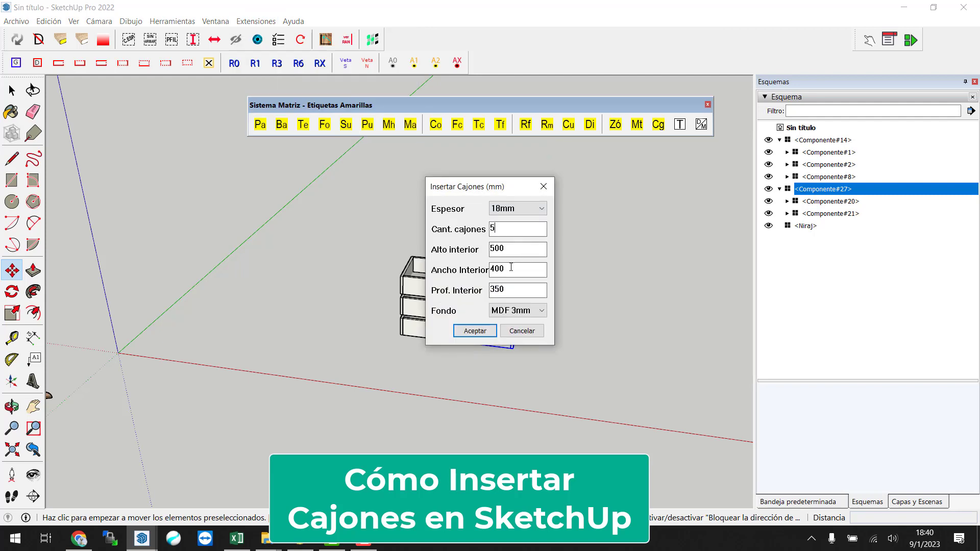
click(519, 311)
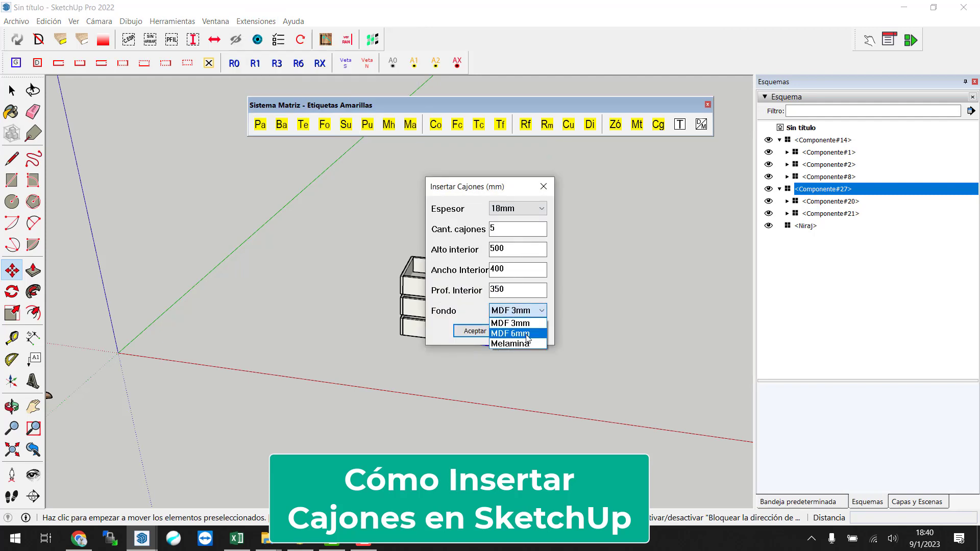
click(510, 344)
click(474, 331)
click(524, 354)
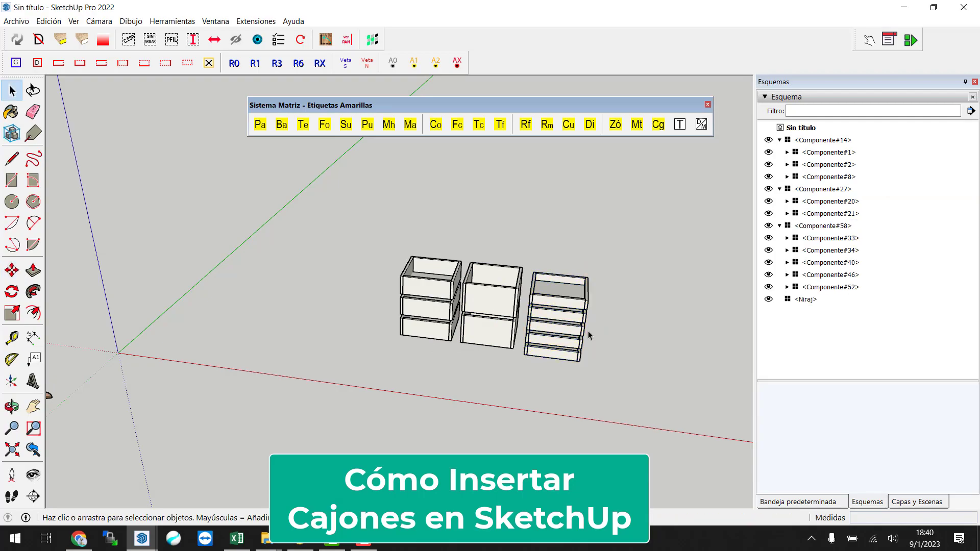
scroll(511, 327, up, 5)
scroll(490, 296, down, 3)
scroll(484, 282, up, 6)
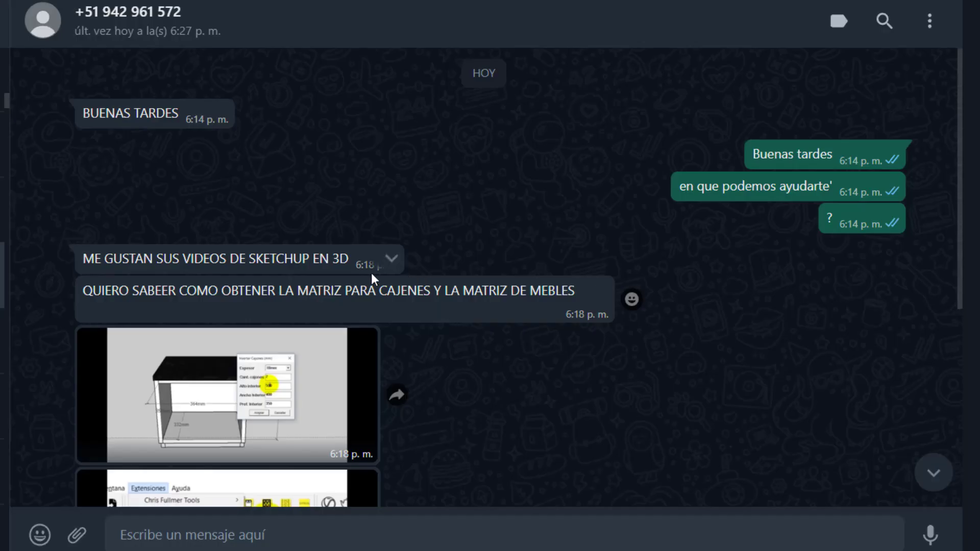
Read through the chat, view the first shared screenshot full size, then reach the melamina3d.com reply.
scroll(372, 273, down, 2)
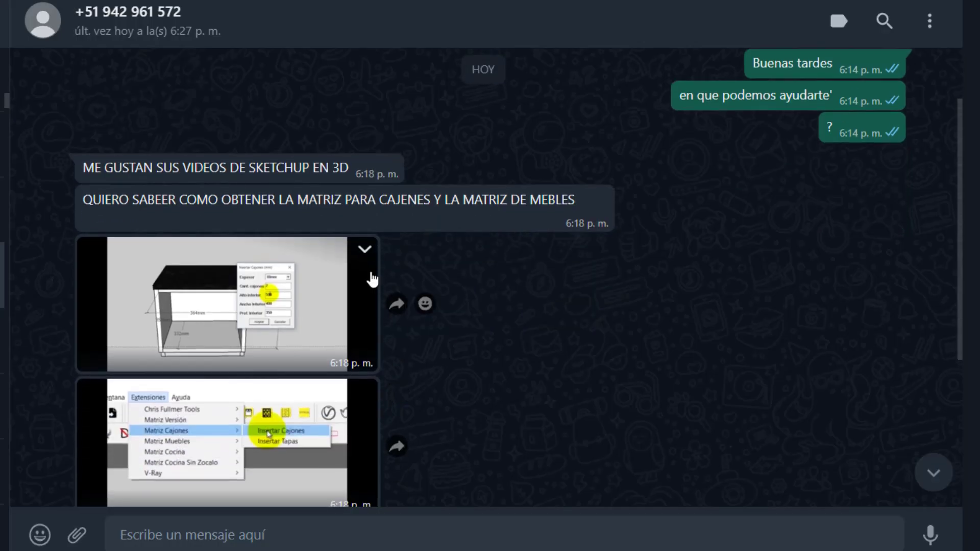
mouse_move(337, 204)
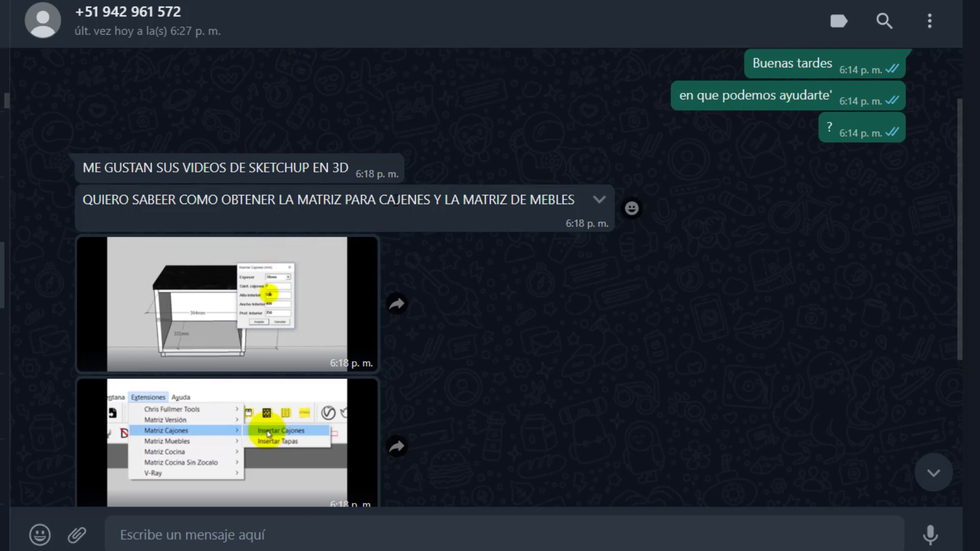
scroll(510, 231, down, 1)
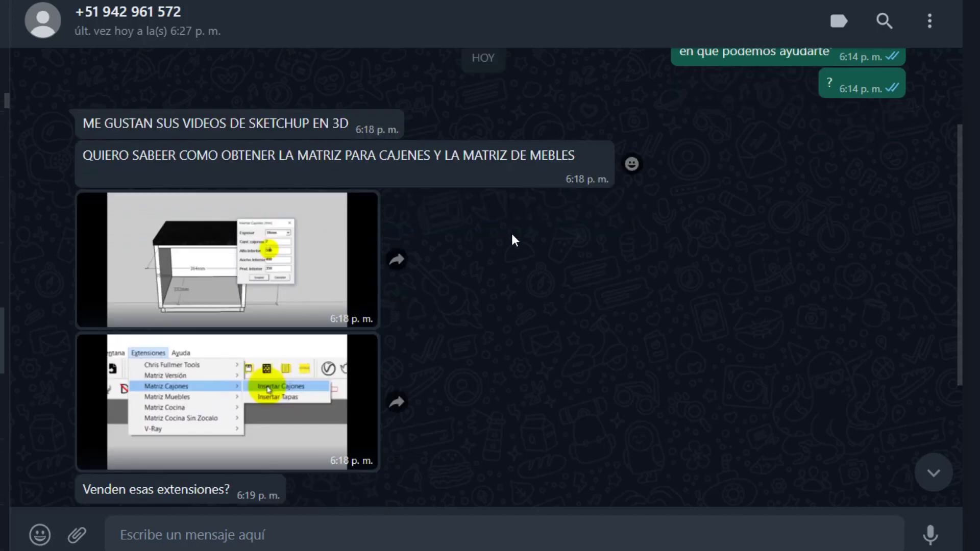
scroll(510, 235, down, 5)
scroll(510, 241, up, 4)
click(259, 231)
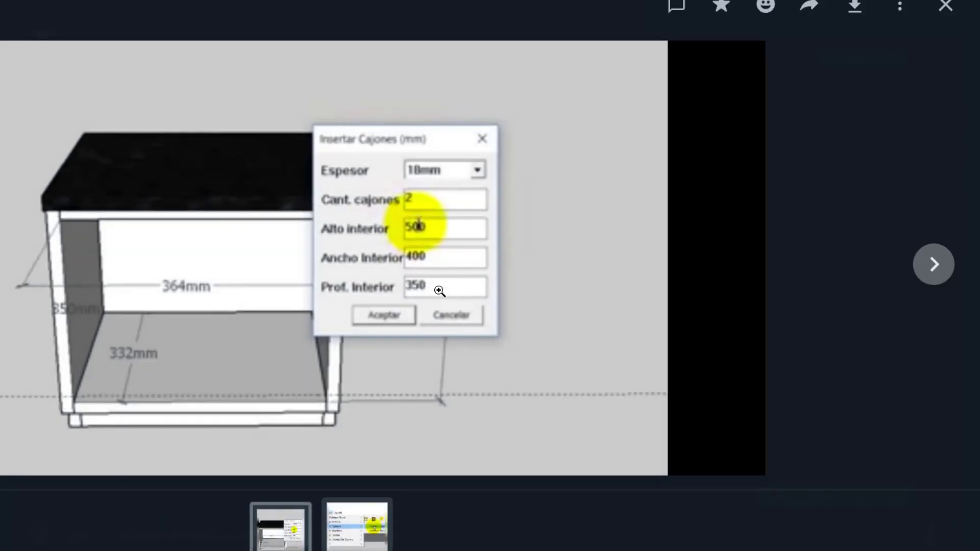
click(877, 246)
scroll(582, 316, down, 3)
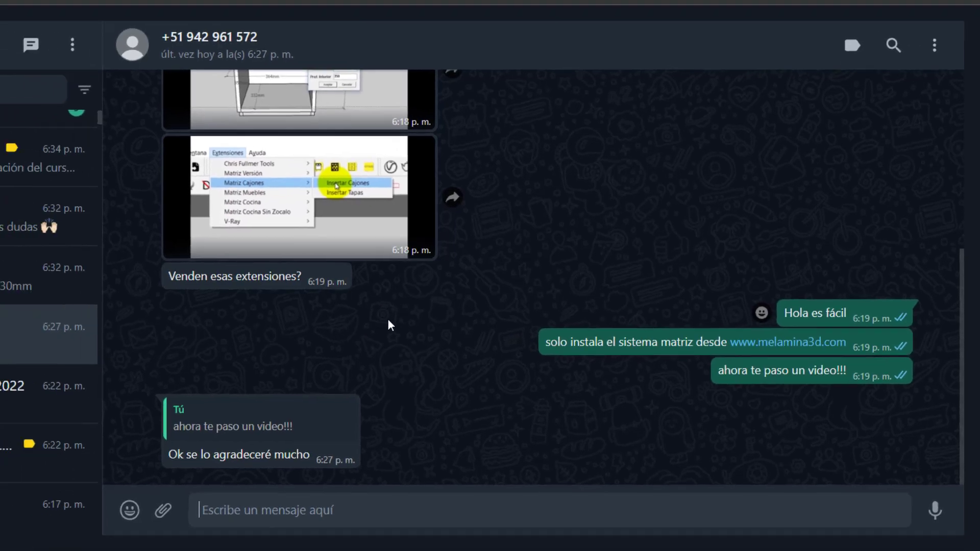
click(709, 12)
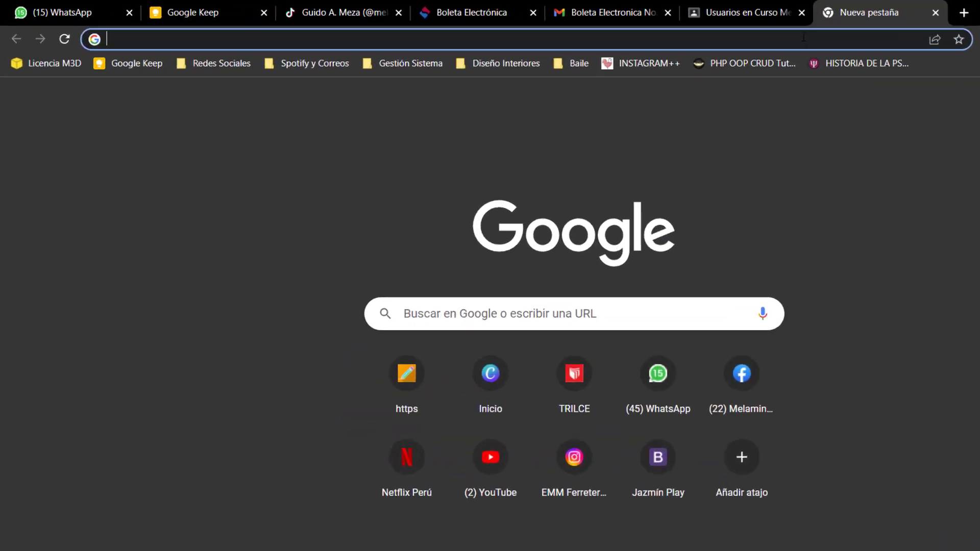
text(www.melam)
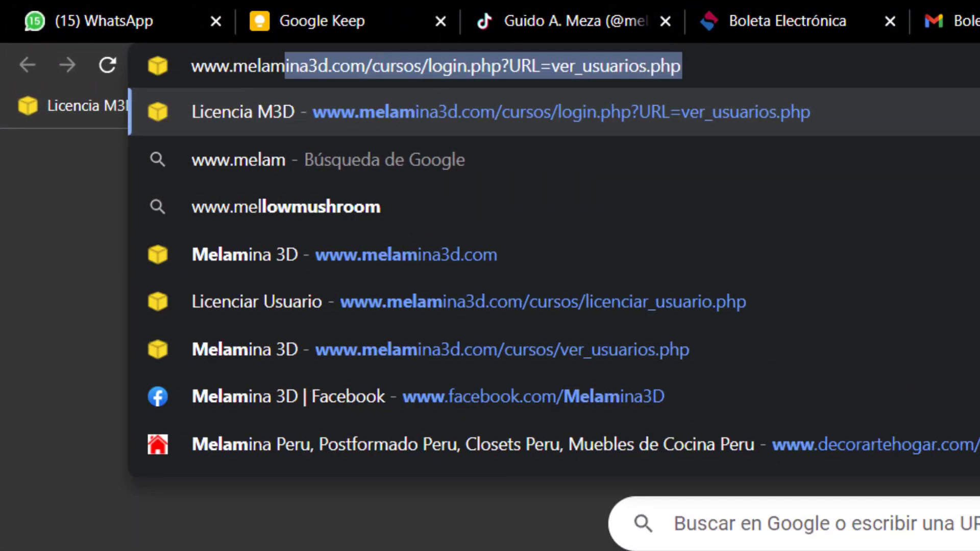
text(ina3d.)
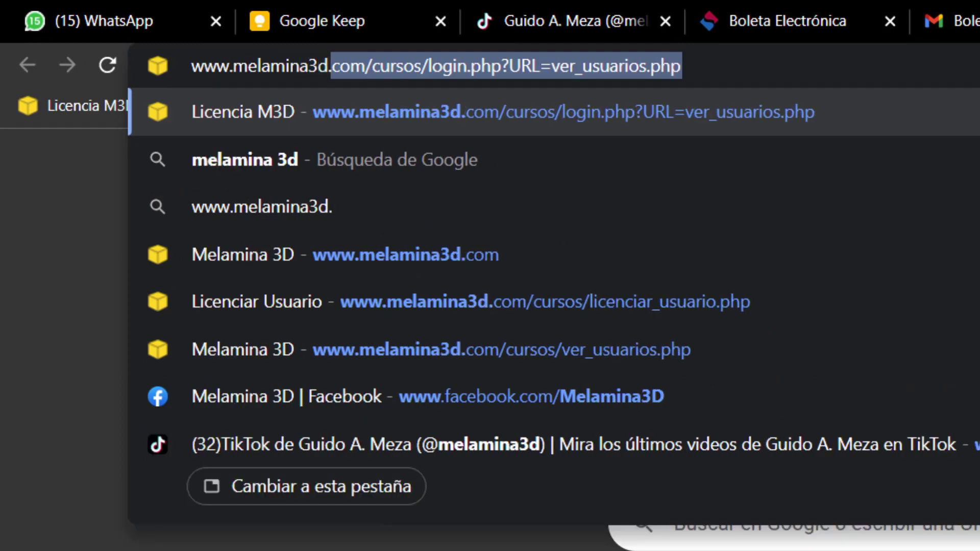
text(com)
key(Return)
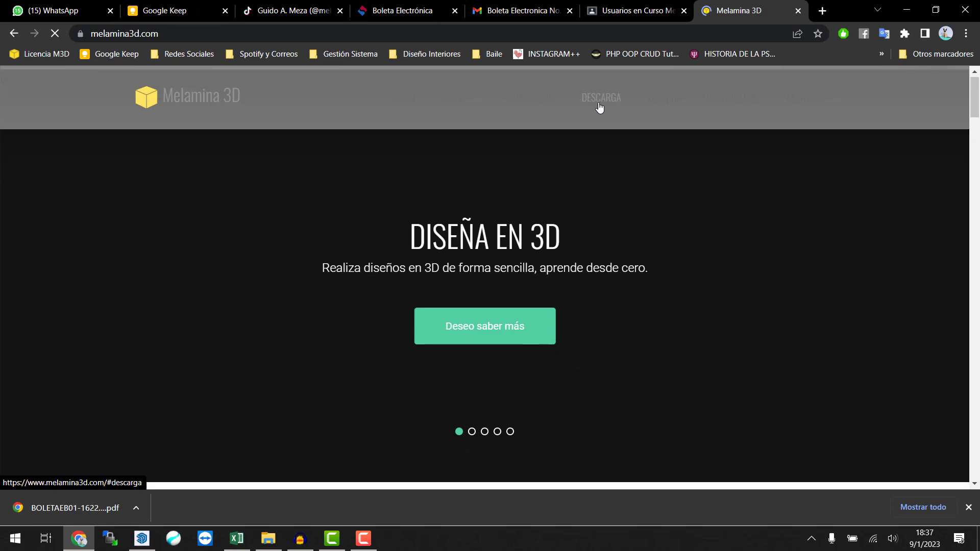
click(600, 96)
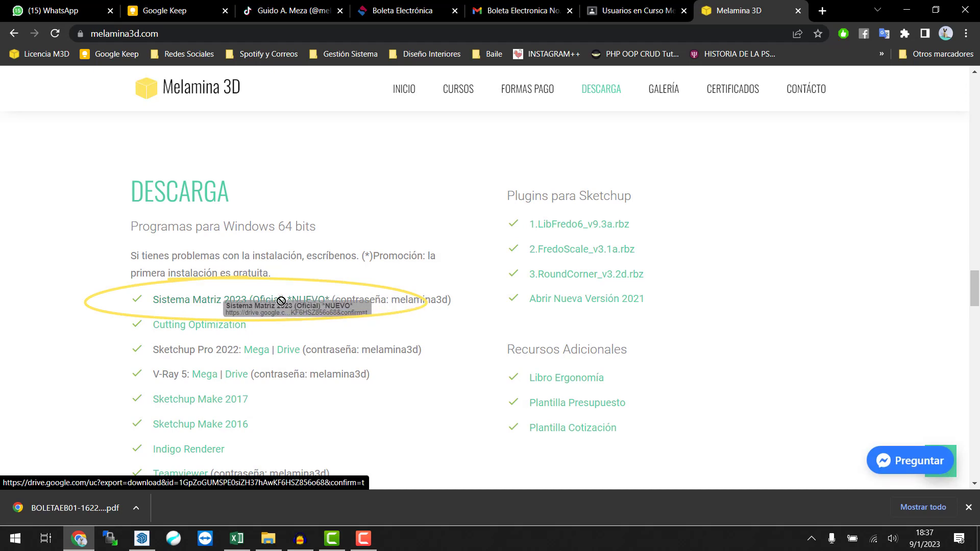
Download 'Sistema Matriz 2023 (23.12.2022).zip' and reveal it in the Descargas folder.
click(276, 305)
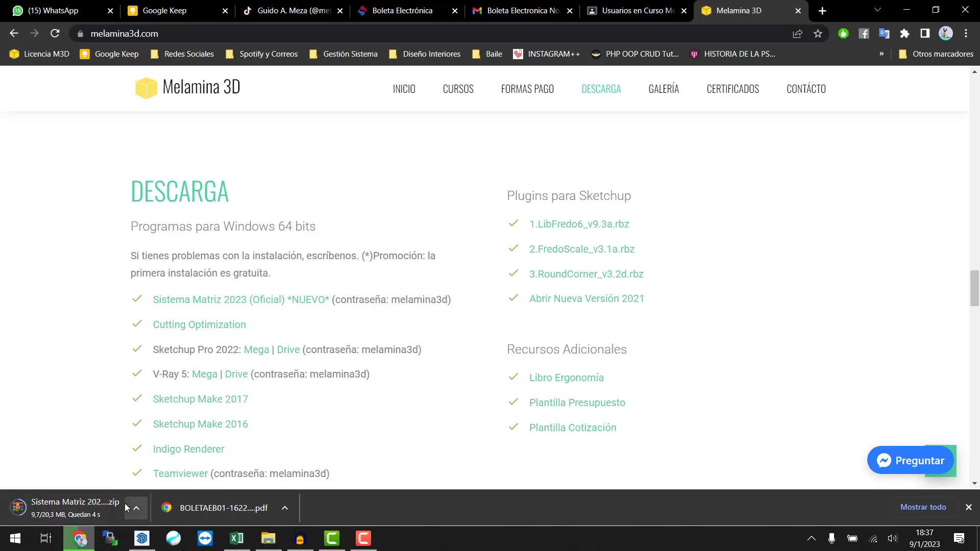
click(136, 508)
click(192, 463)
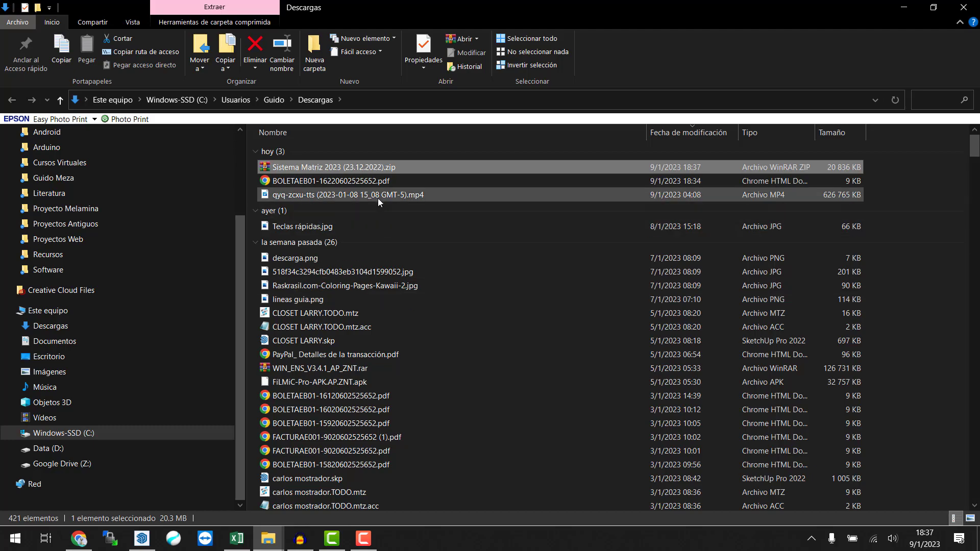
Extract the password-protected zip to 'Sistema Matriz 2023 (23.12.2022)' and open that folder.
right_click(353, 164)
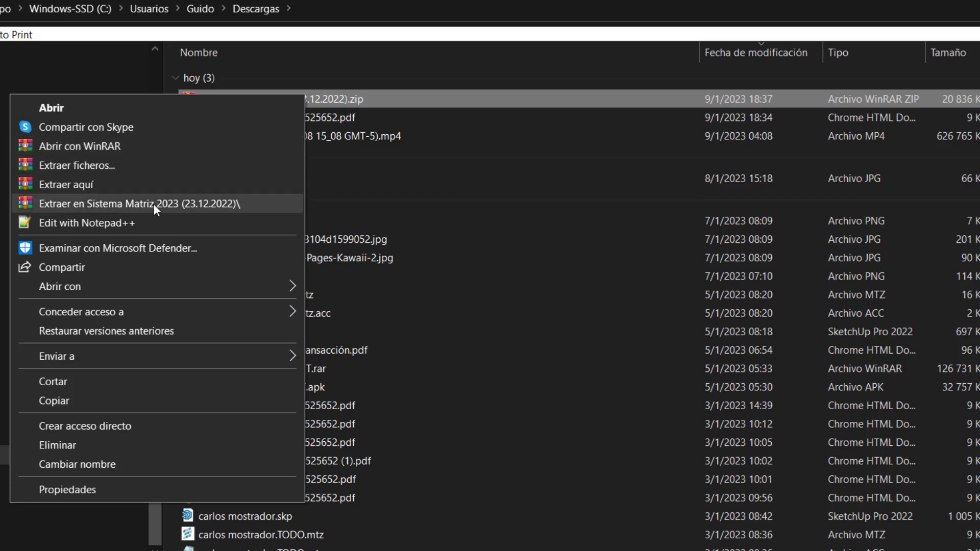
click(121, 203)
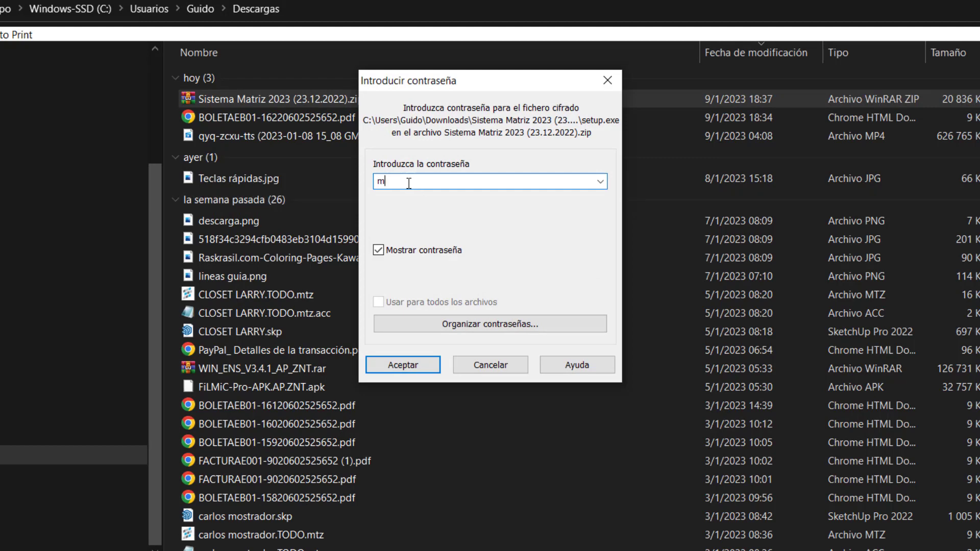
key(Return)
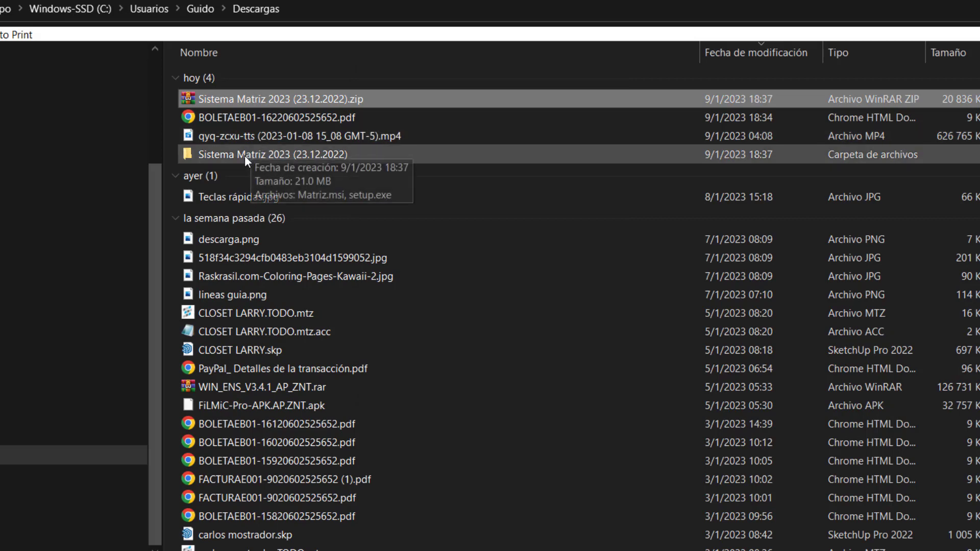
double_click(244, 152)
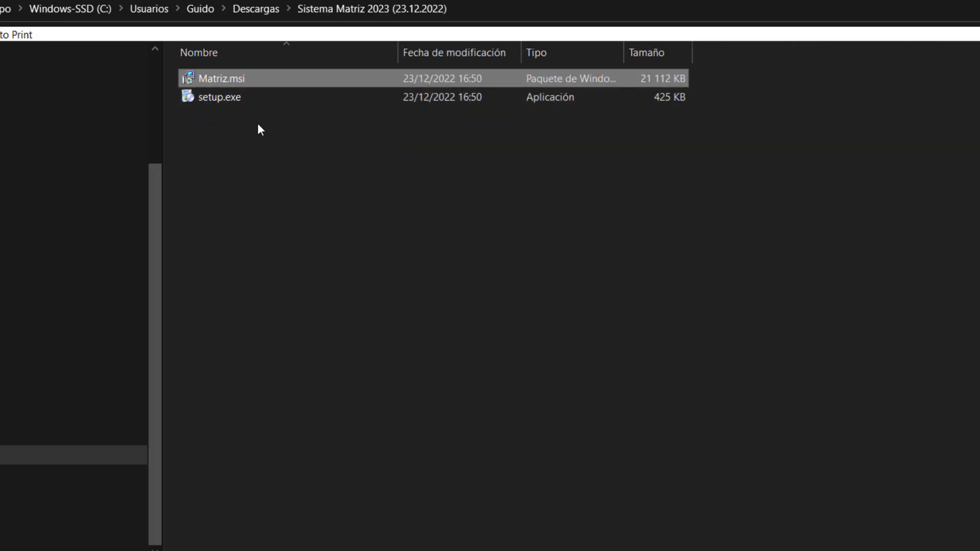
Install Sistema Matriz from Matriz.msi, then minimise Explorer and Chrome to reveal the desktop.
double_click(223, 85)
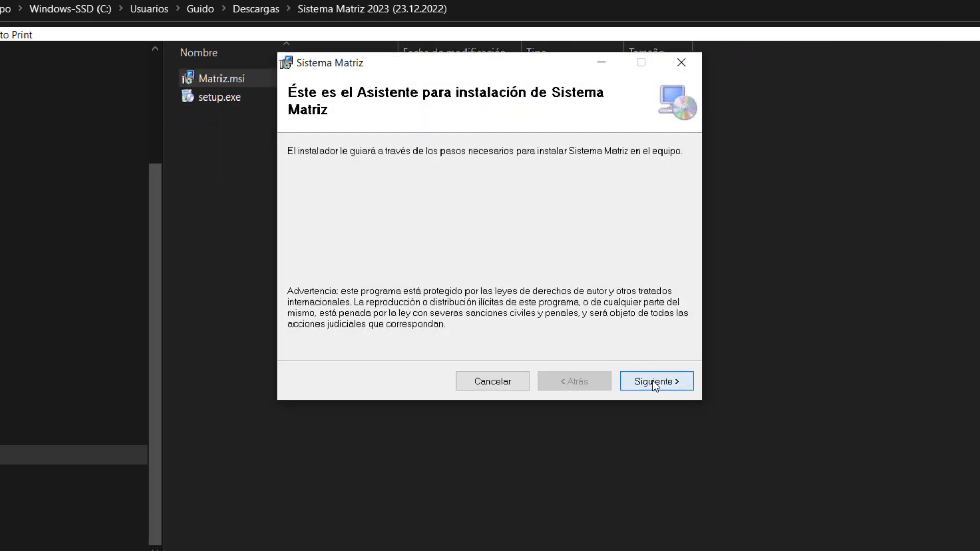
click(655, 382)
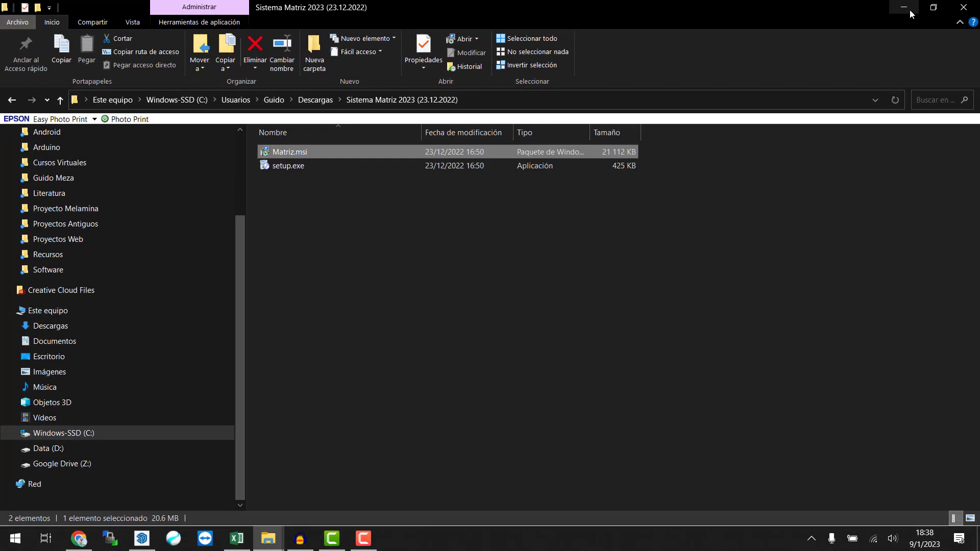
click(911, 10)
click(911, 10)
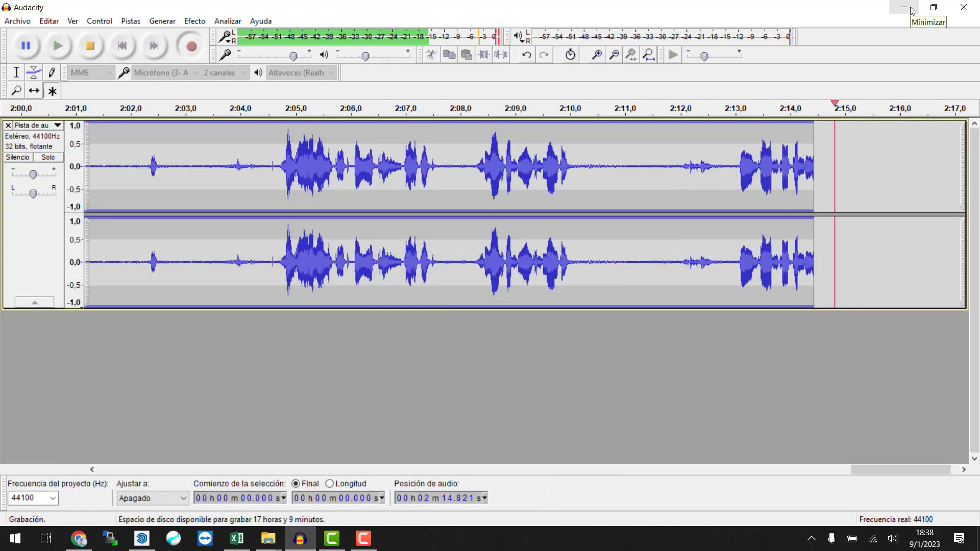
click(911, 9)
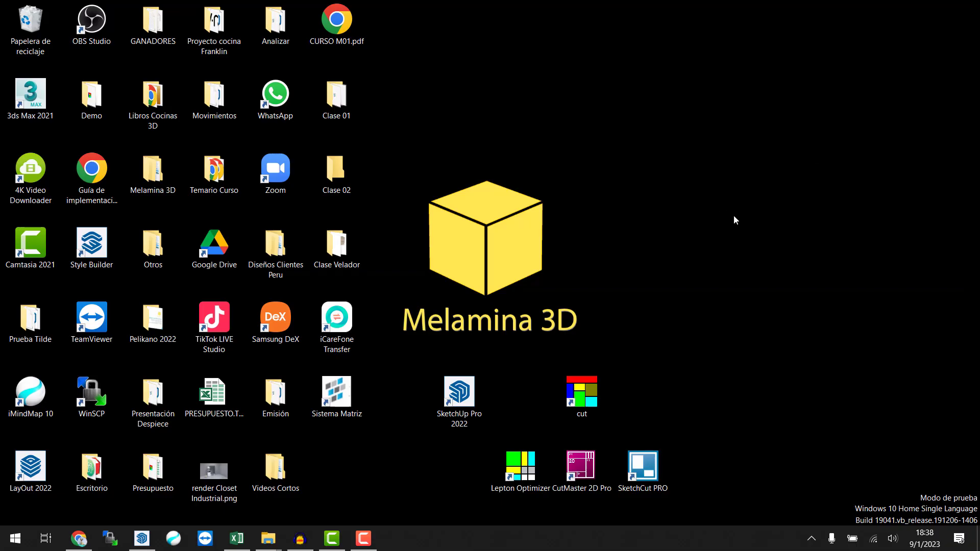
Enable 'Ejecutar este programa como administrador' under Compatibilidad in the Sistema Matriz shortcut's properties.
click(337, 395)
right_click(339, 395)
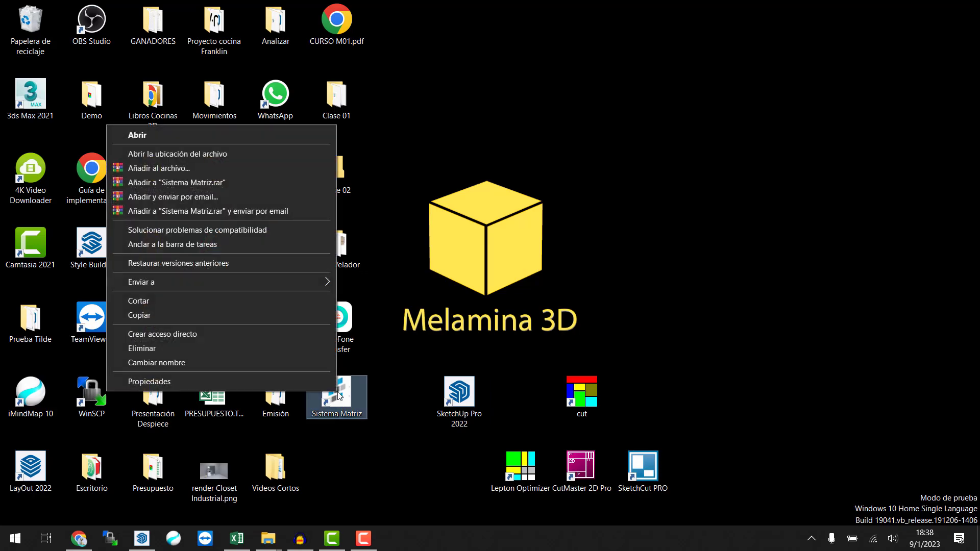
click(250, 385)
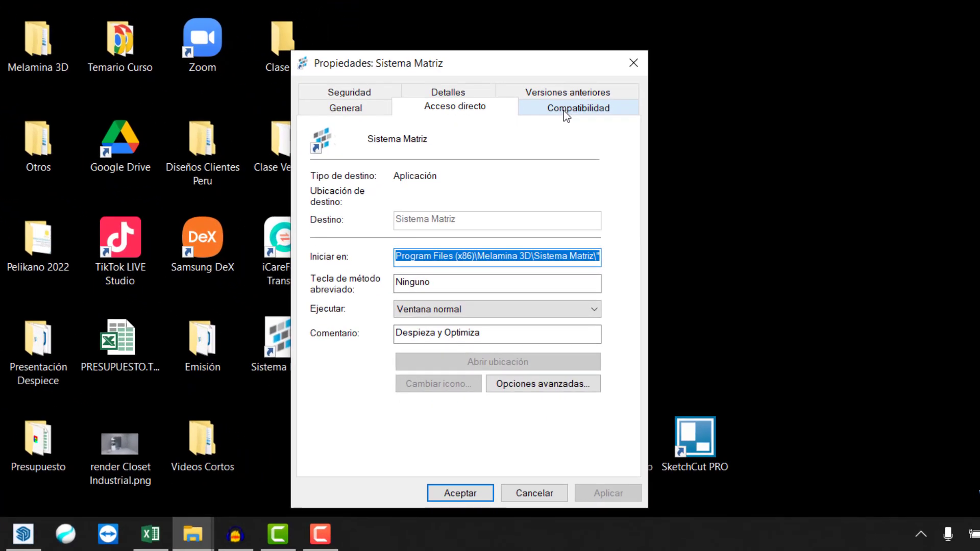
click(564, 110)
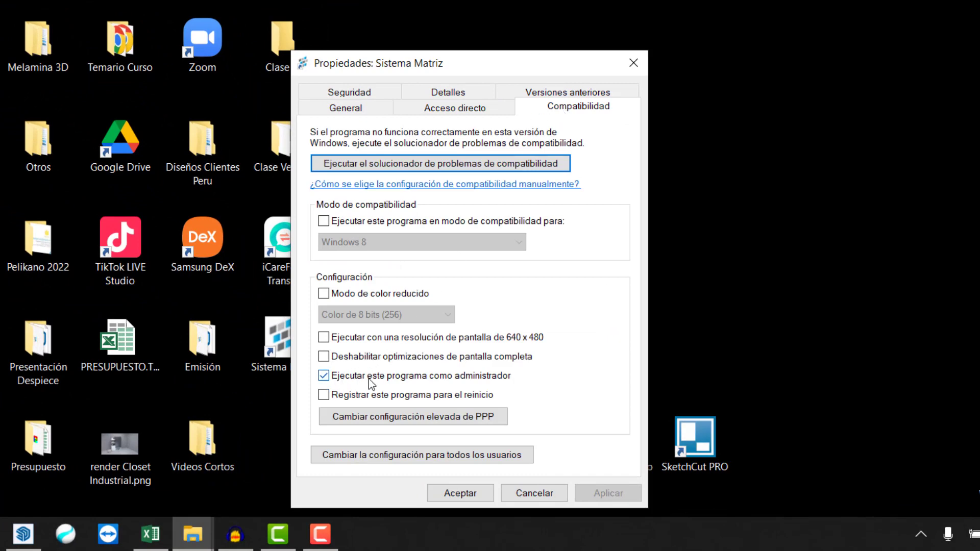
click(459, 493)
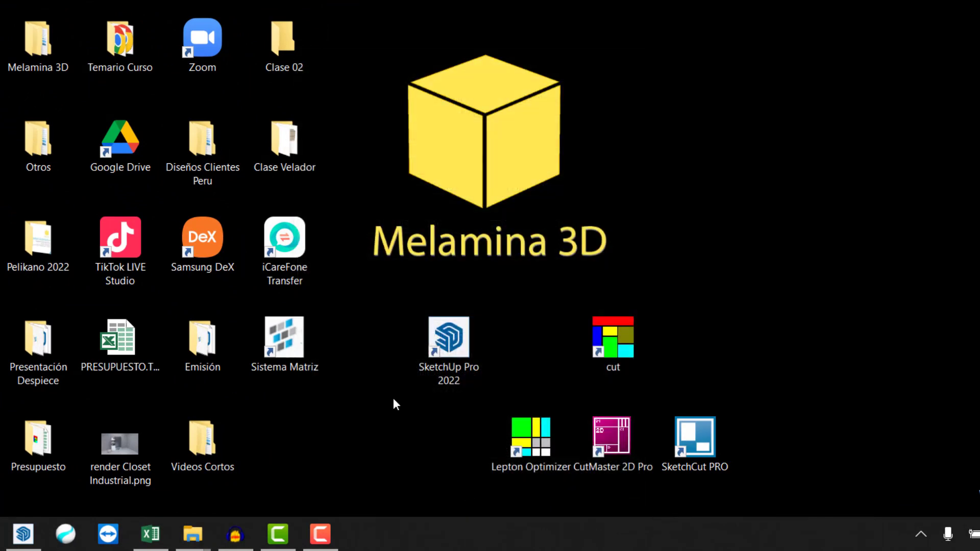
Launch Sistema Matriz and begin creating a new account from the login window.
double_click(285, 341)
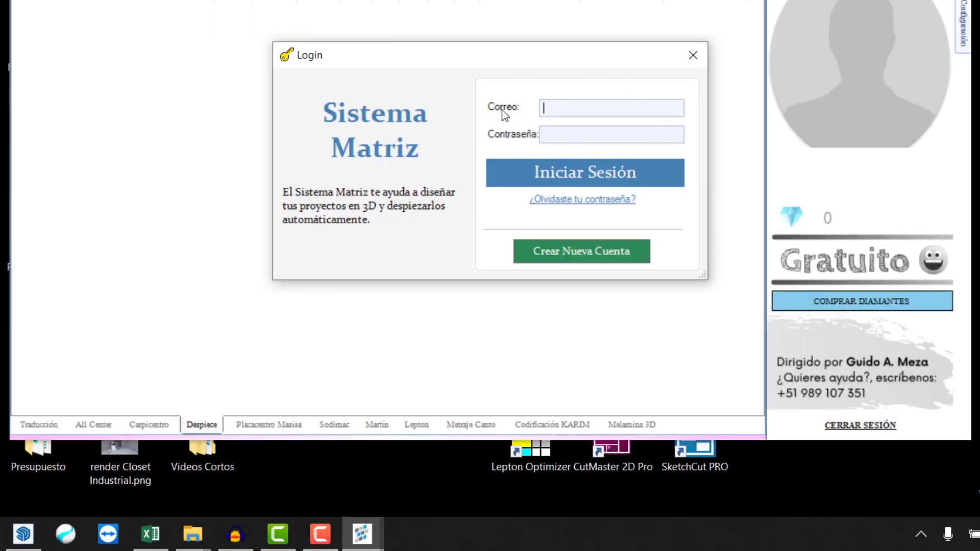
mouse_move(393, 59)
mouse_down()
mouse_move(449, 39)
mouse_move(403, 90)
mouse_up()
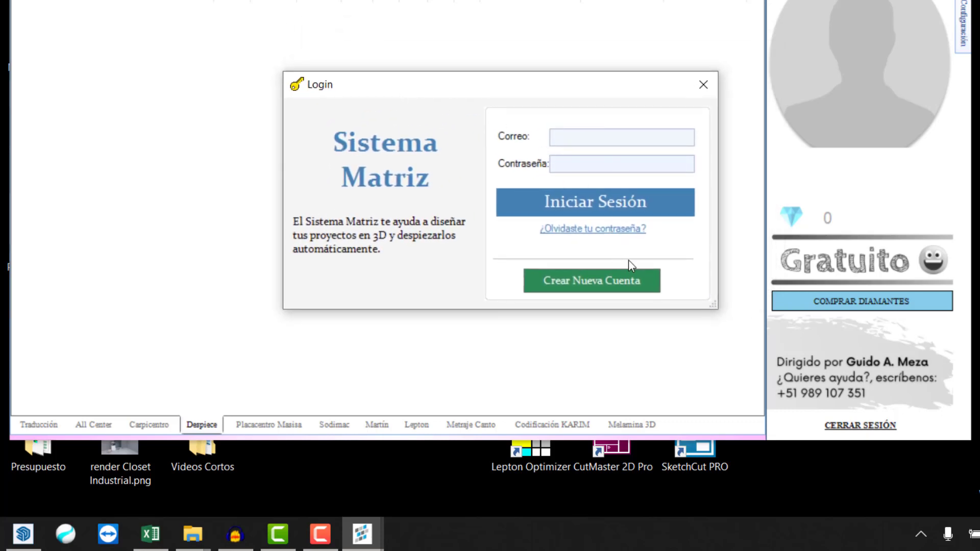
click(617, 283)
Submit the new account's name, e-mail and password, dismiss the welcome splash, and close the program.
click(570, 149)
text(Alberto)
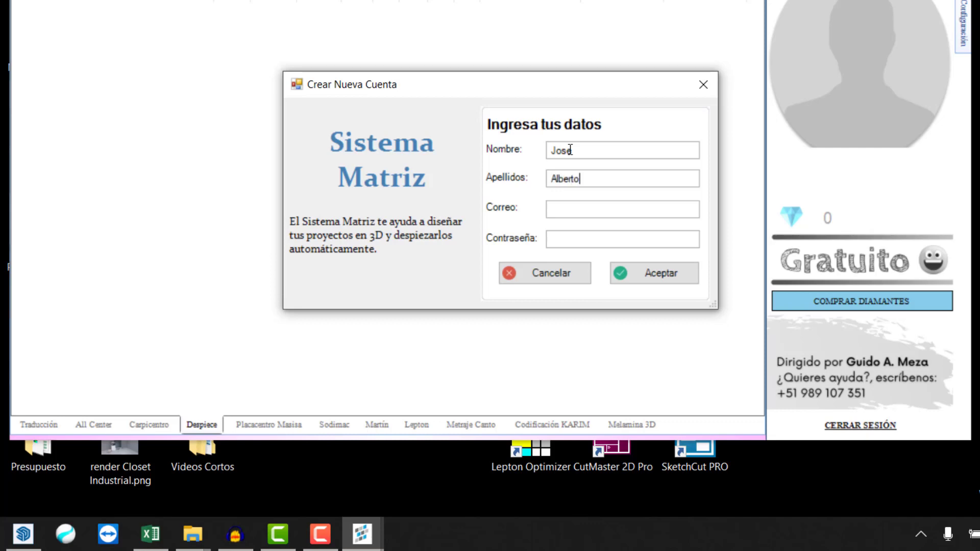
key(Tab)
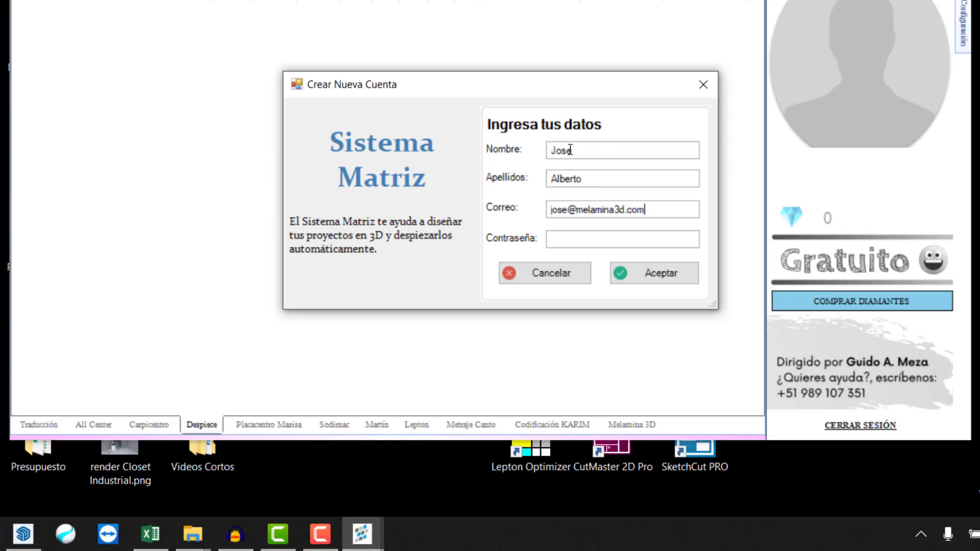
key(Tab)
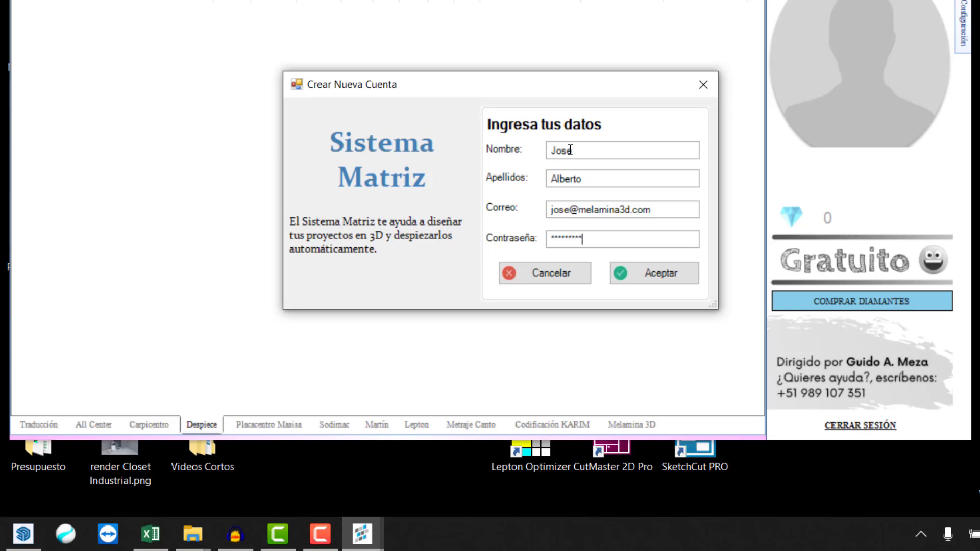
click(658, 275)
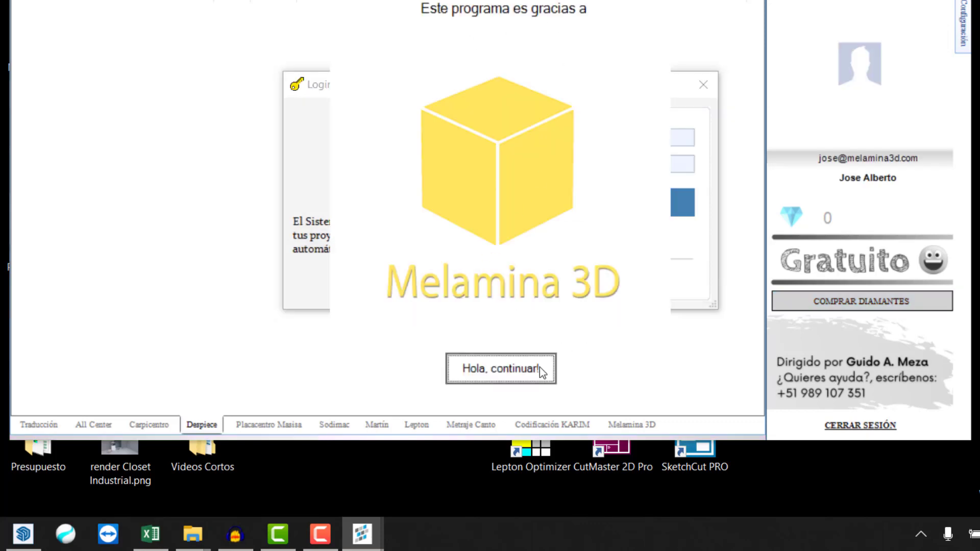
click(494, 368)
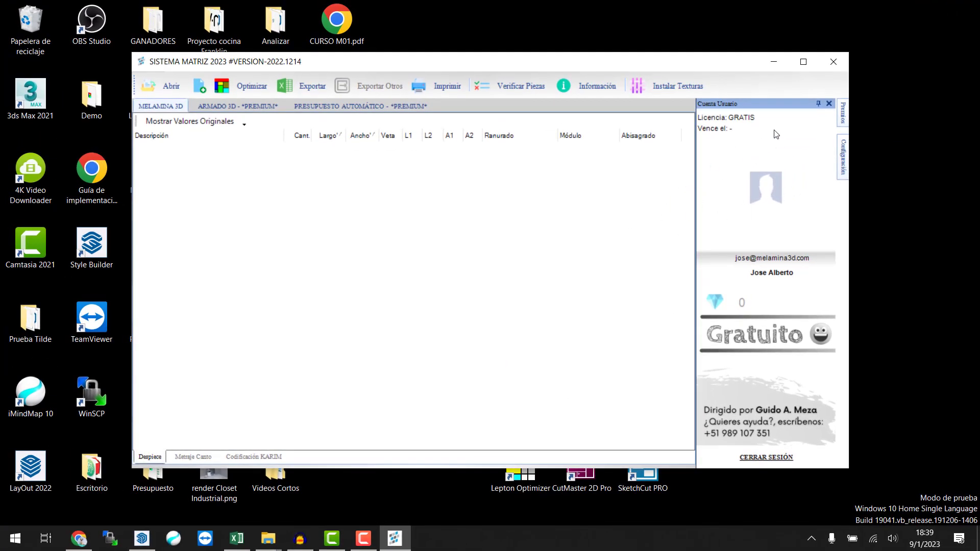
click(832, 62)
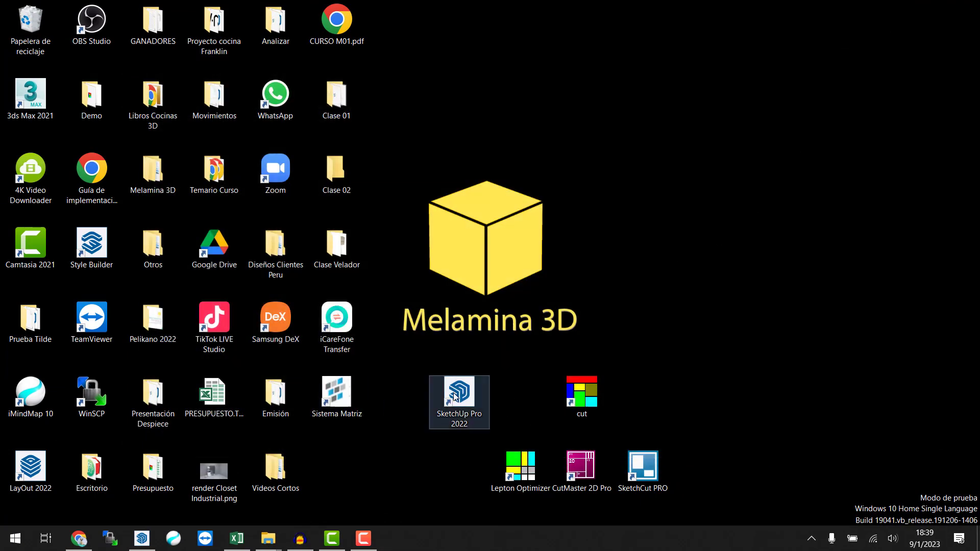
Start a new SketchUp Pro 2022 model from the Arquitectura Milímetros template and open Extensiones.
right_click(452, 391)
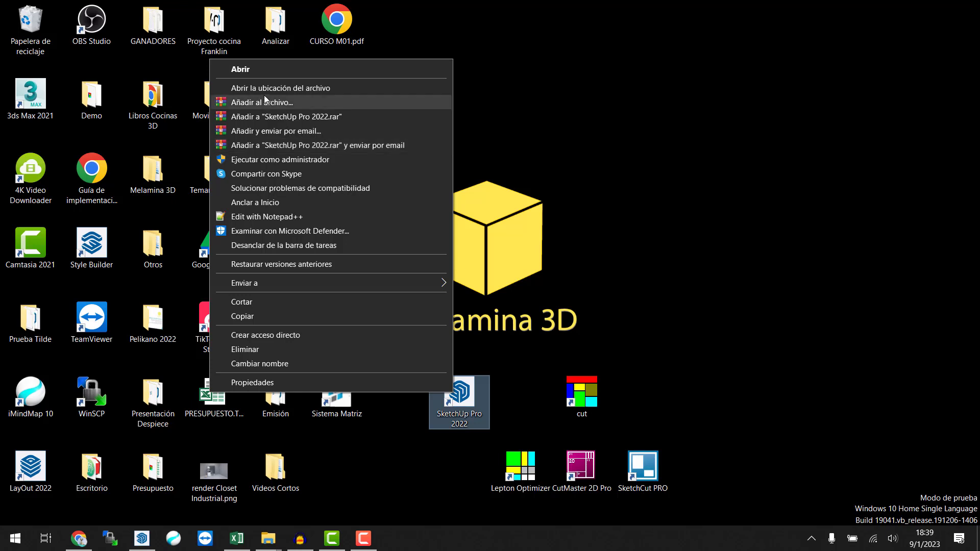
click(304, 71)
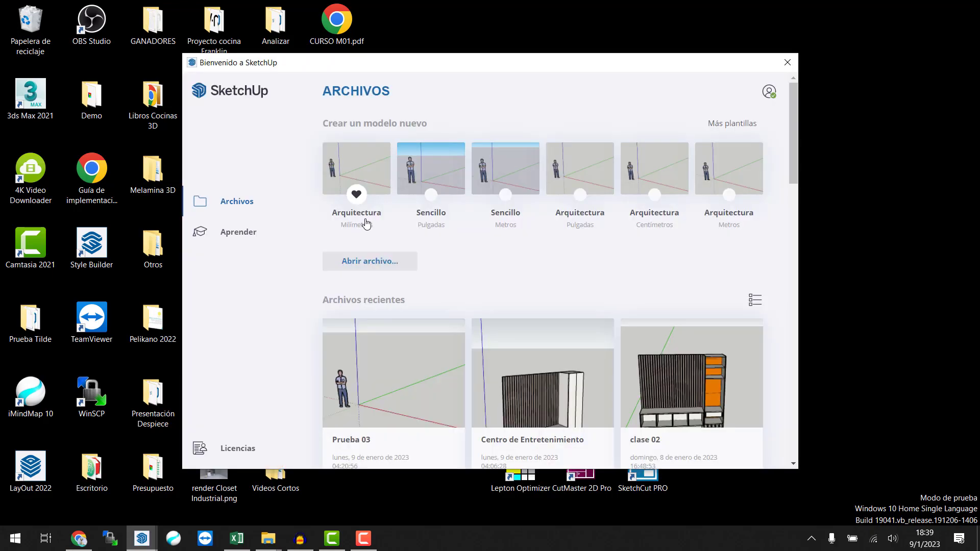
click(377, 169)
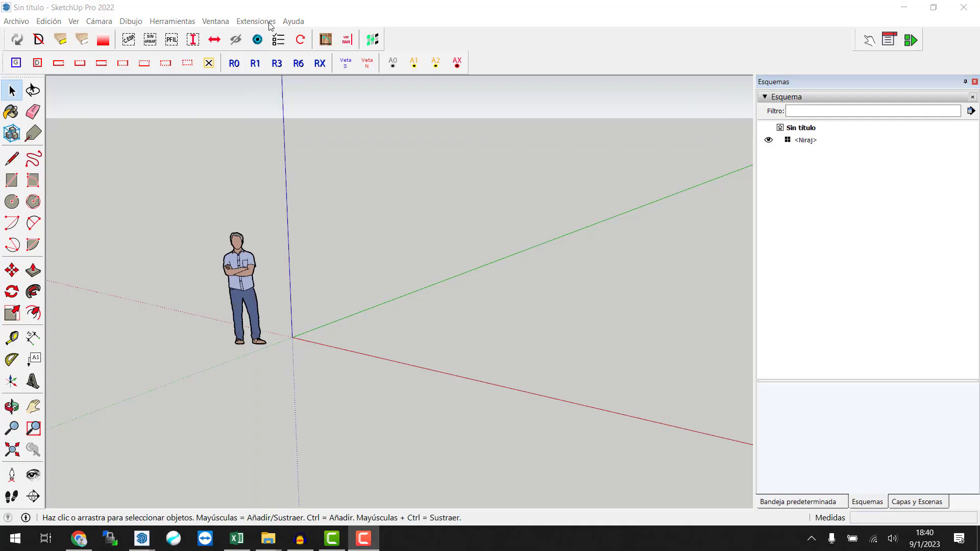
click(257, 21)
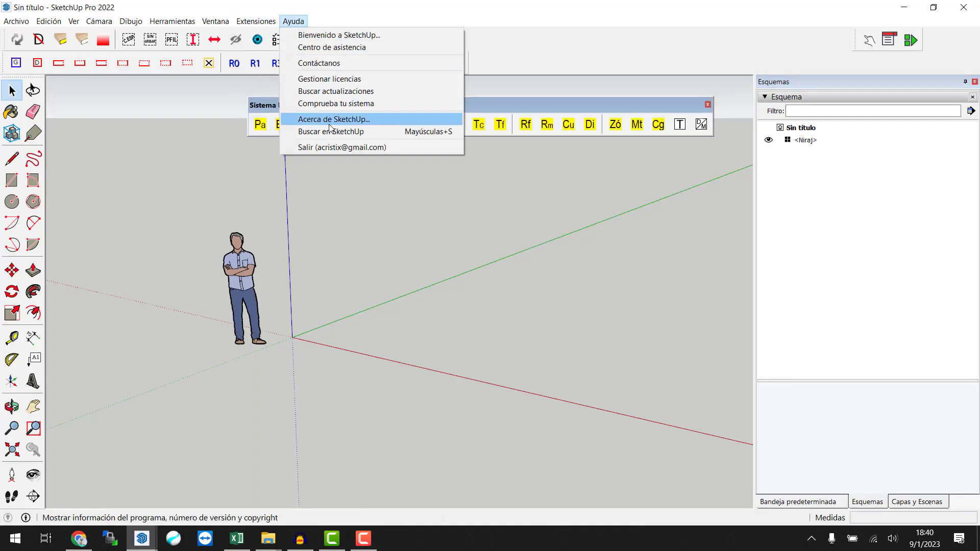
mouse_move(322, 152)
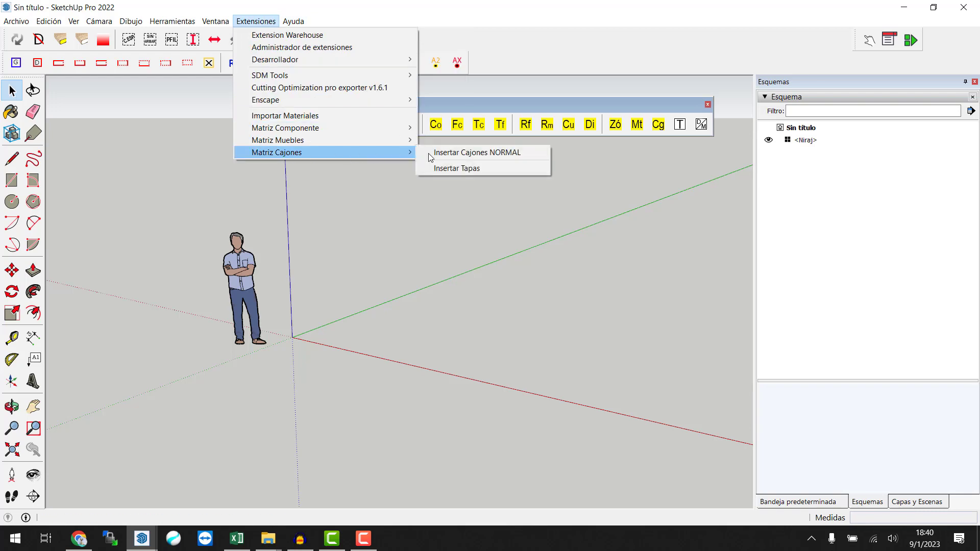
Insert a three-drawer stack 500 high, 400 wide and 350 deep.
click(473, 152)
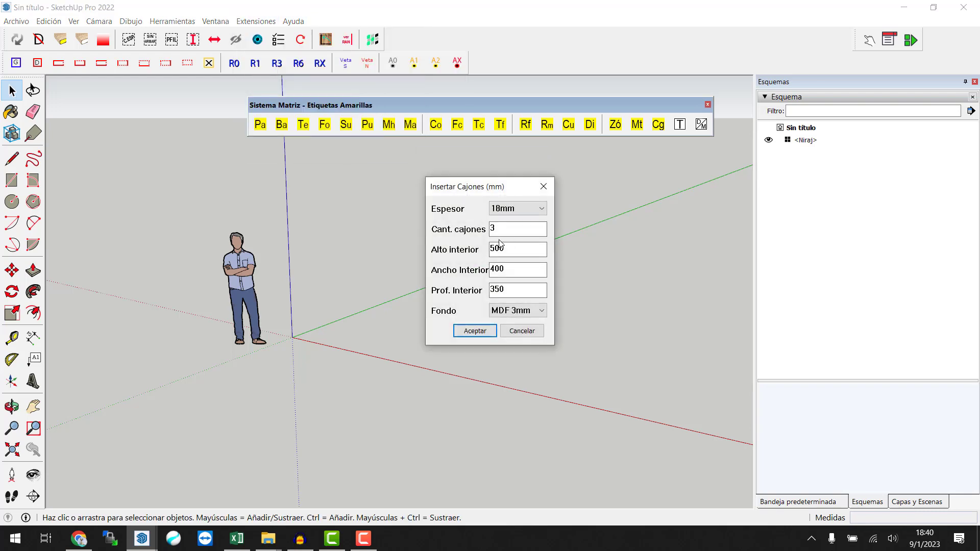
click(473, 331)
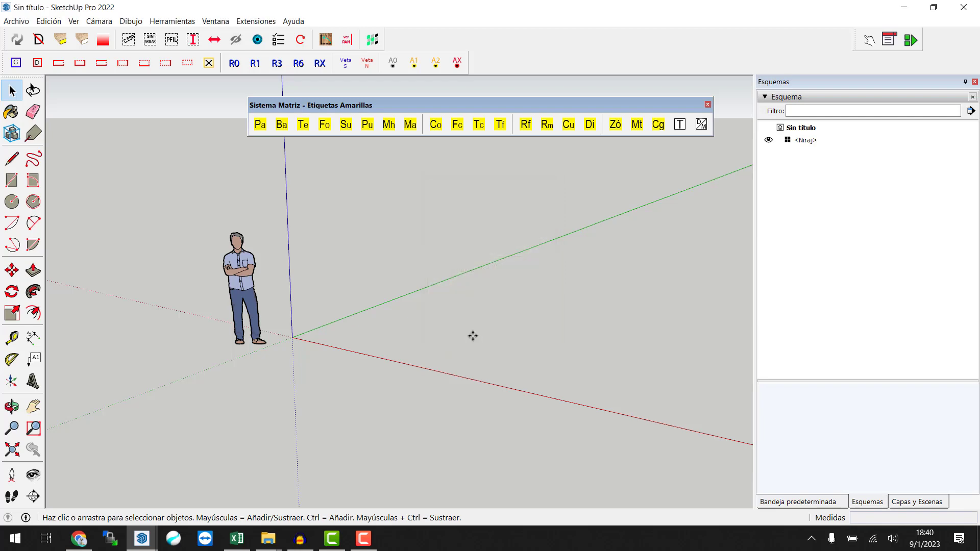
scroll(429, 332, up, 1)
scroll(443, 321, up, 4)
middle_drag(443, 321, 575, 339)
Insert a two-drawer stack and place it to the right of the first.
click(255, 21)
mouse_move(277, 152)
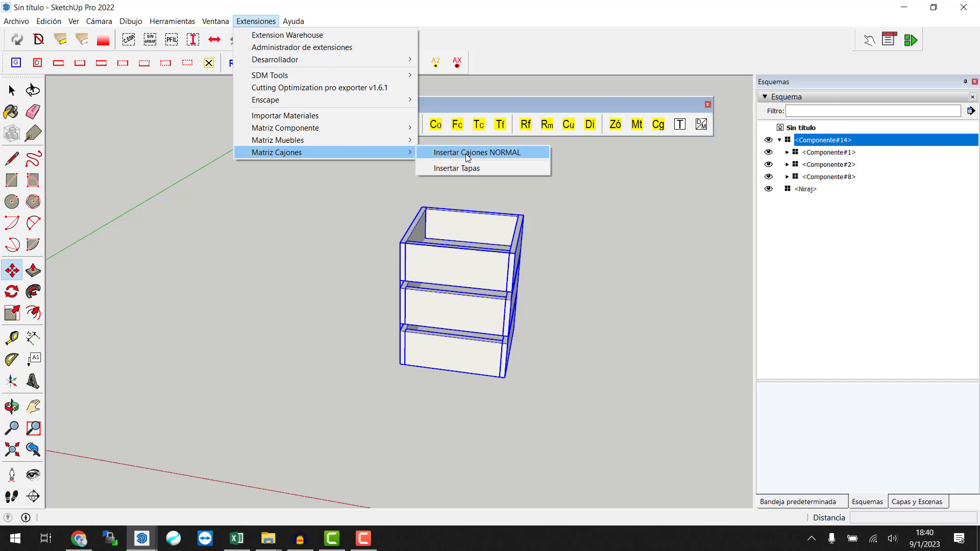
click(467, 153)
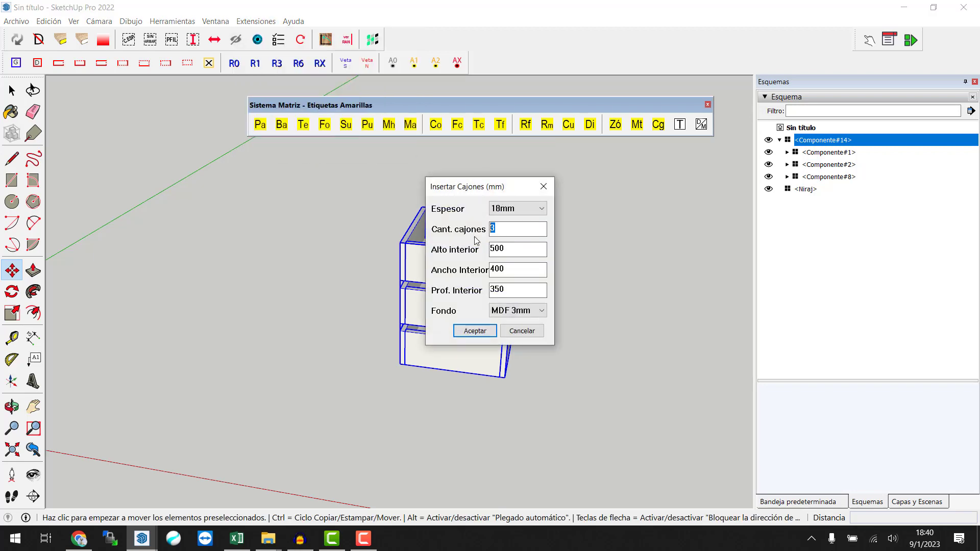
click(492, 329)
click(526, 378)
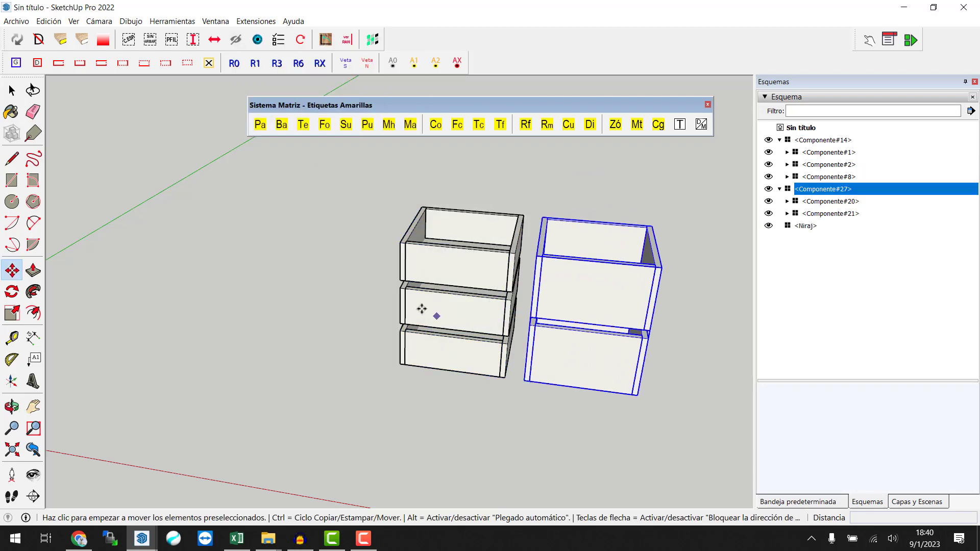
scroll(389, 299, down, 3)
Configure a normal Matriz drawer insert with 5 drawers and Melamina backs.
click(256, 21)
mouse_move(277, 152)
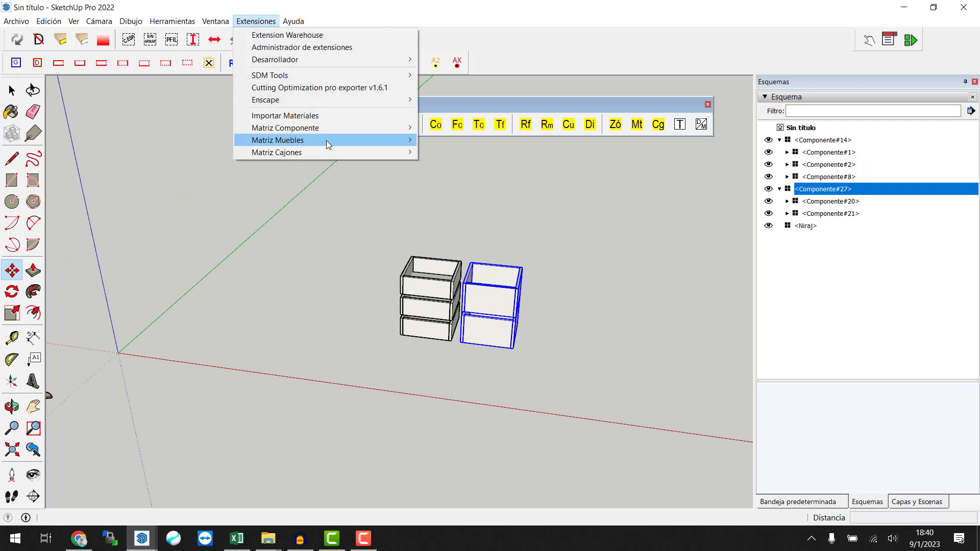
click(437, 153)
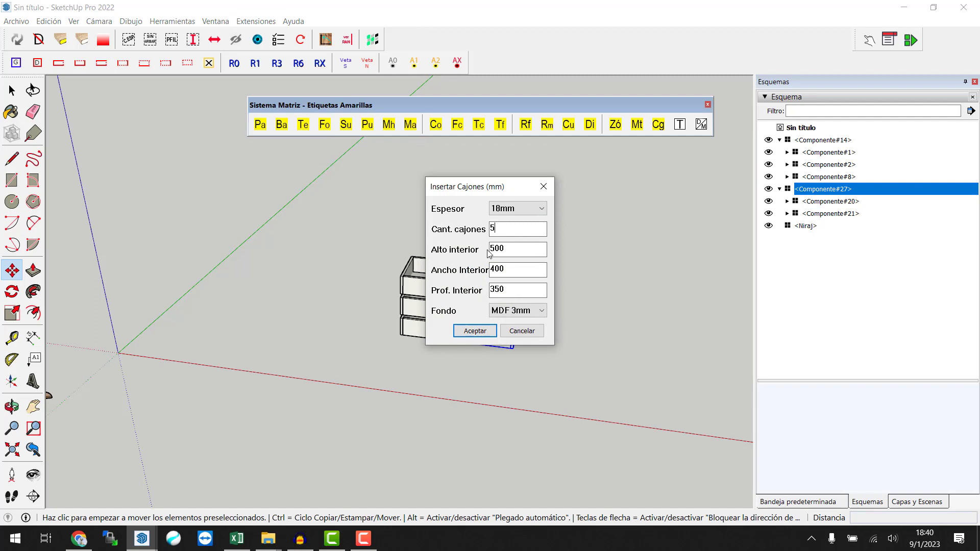
click(527, 311)
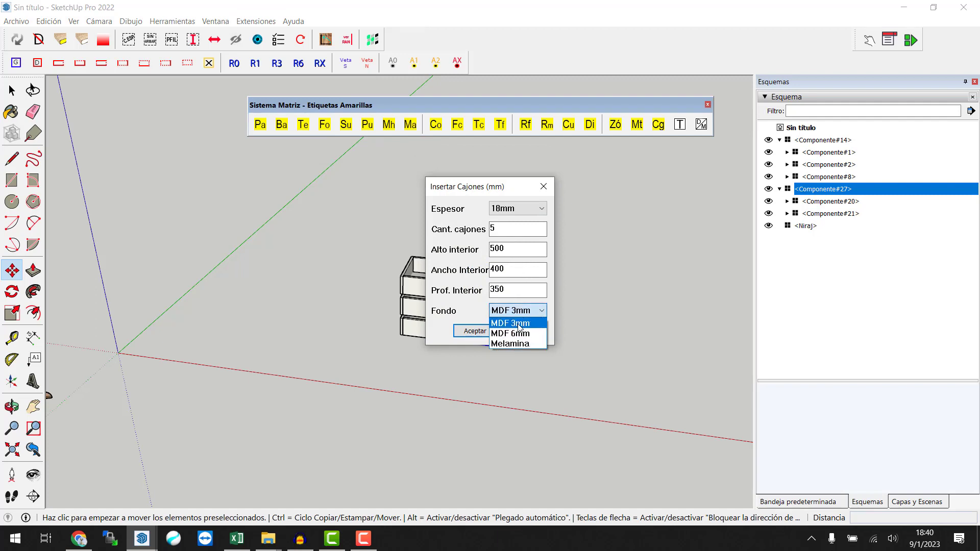
click(513, 343)
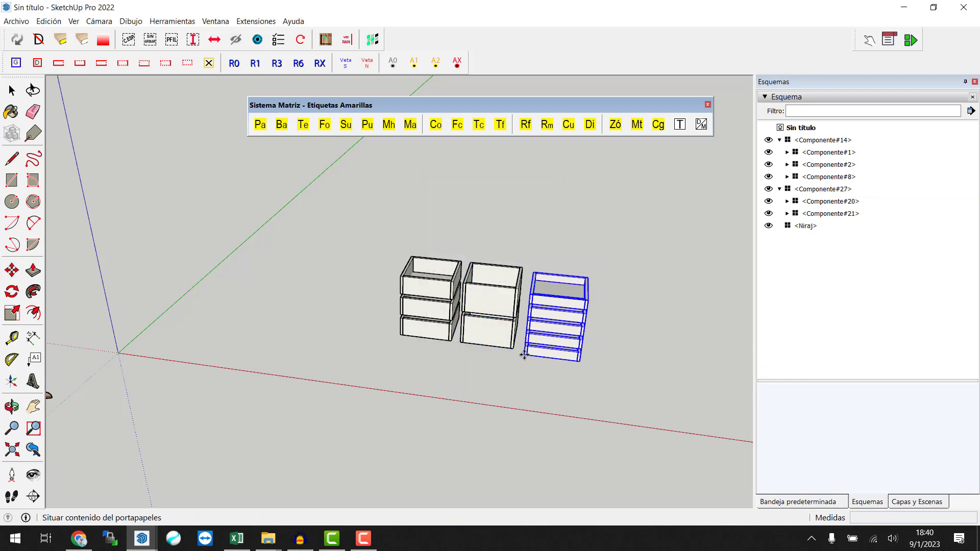
Place the five-drawer stack right of the existing stacks and look down on all three.
click(526, 354)
key(space)
click(602, 338)
scroll(587, 326, up, 3)
mouse_move(574, 316)
middle_down()
mouse_move(552, 284)
mouse_move(485, 286)
middle_up()
scroll(485, 286, down, 3)
scroll(484, 283, up, 5)
scroll(484, 288, up, 3)
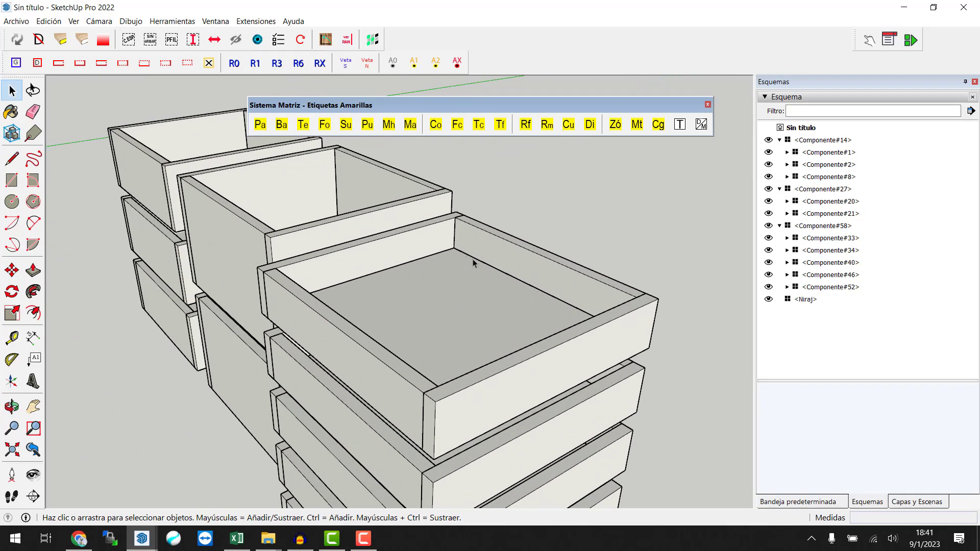
scroll(474, 263, down, 3)
scroll(410, 266, down, 2)
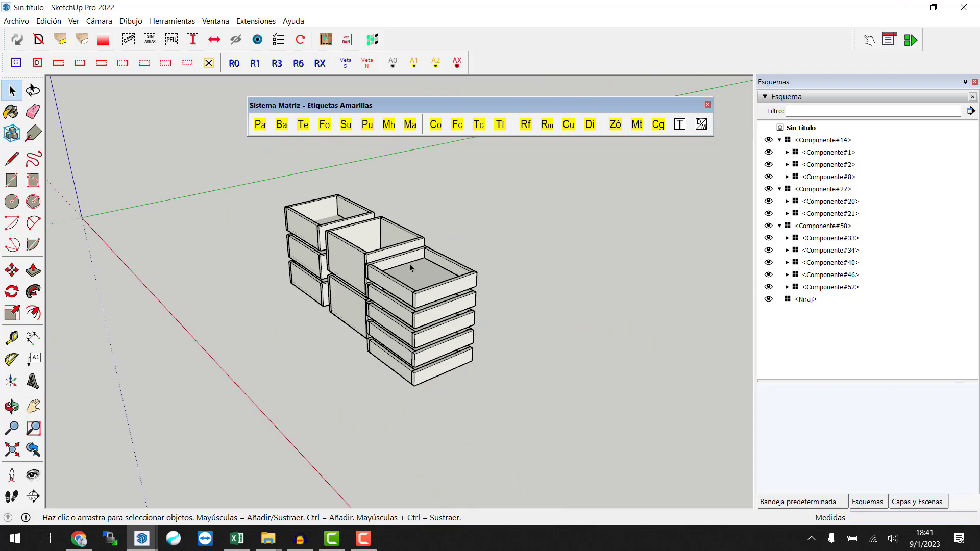